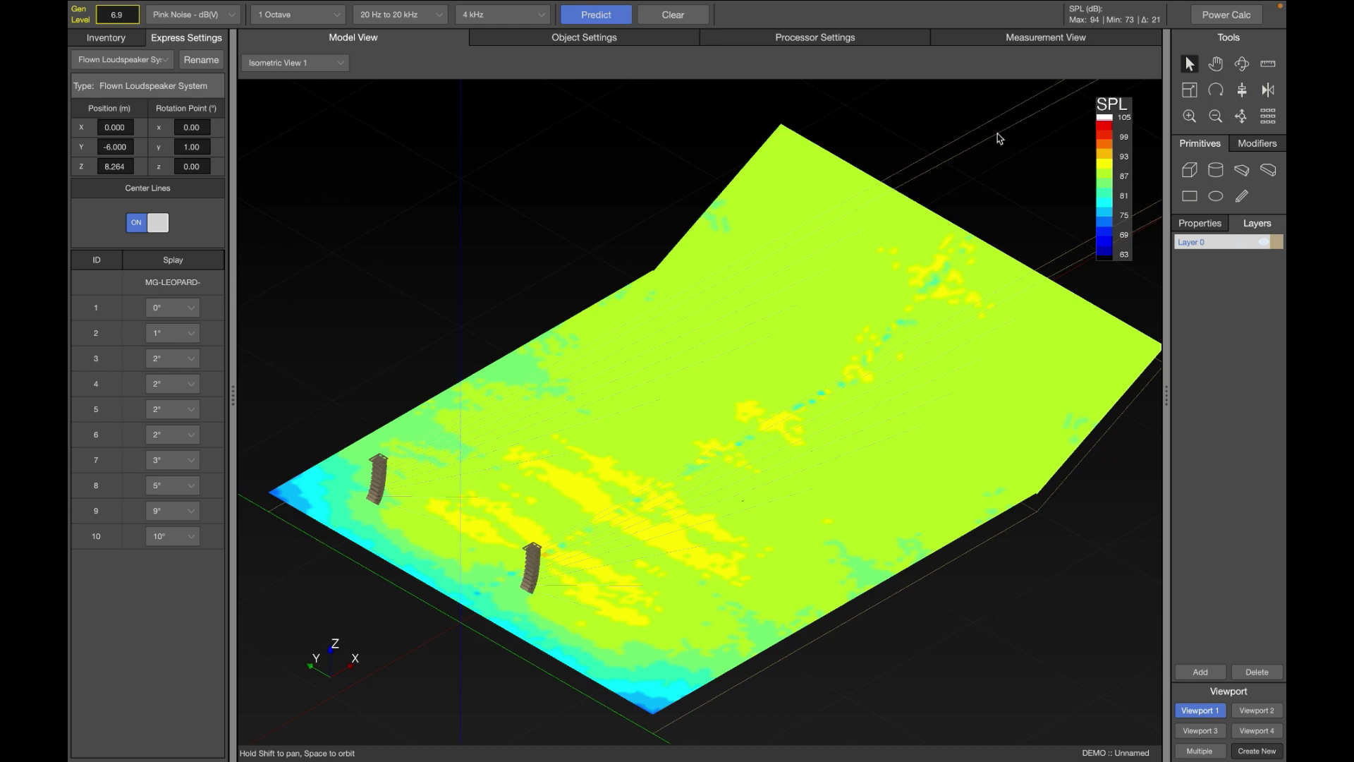
- Add four new layers to the project's layer list
left_click(1216, 224)
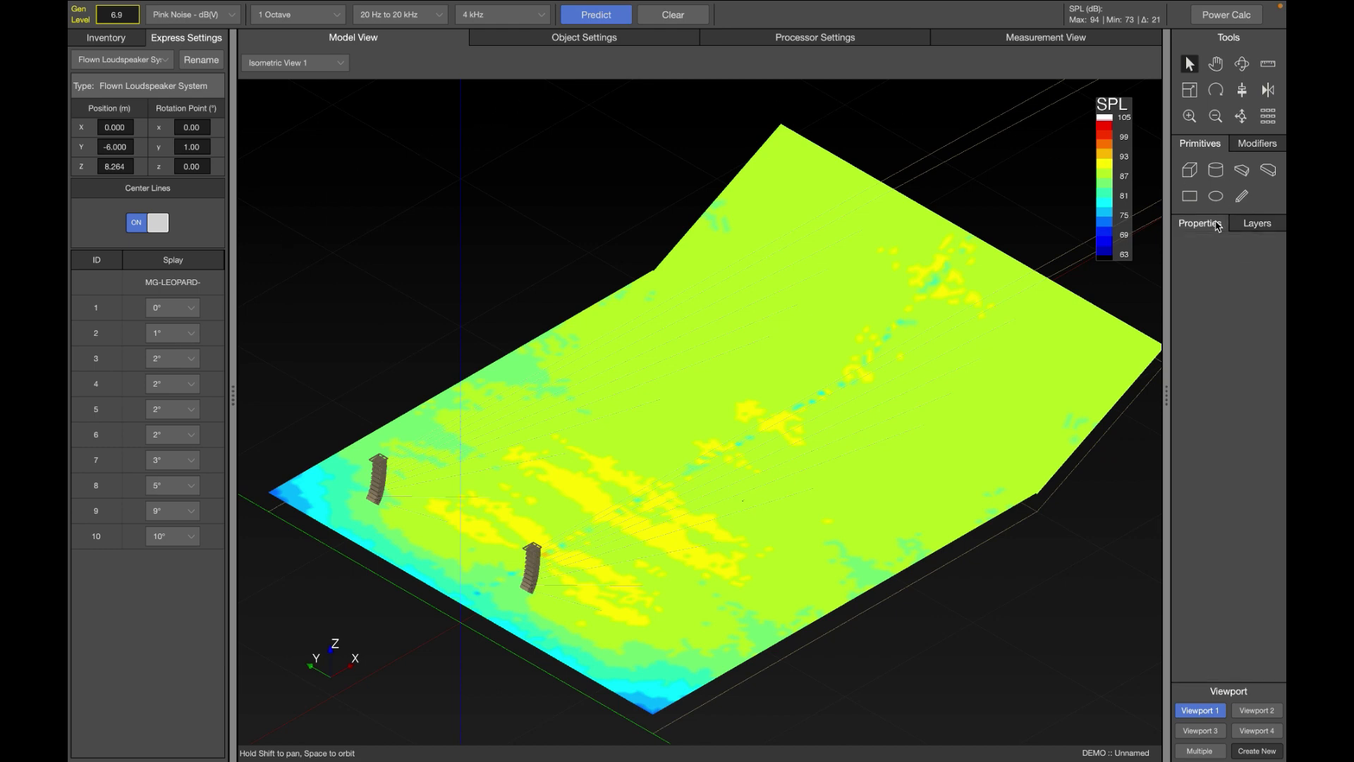
left_click(1247, 225)
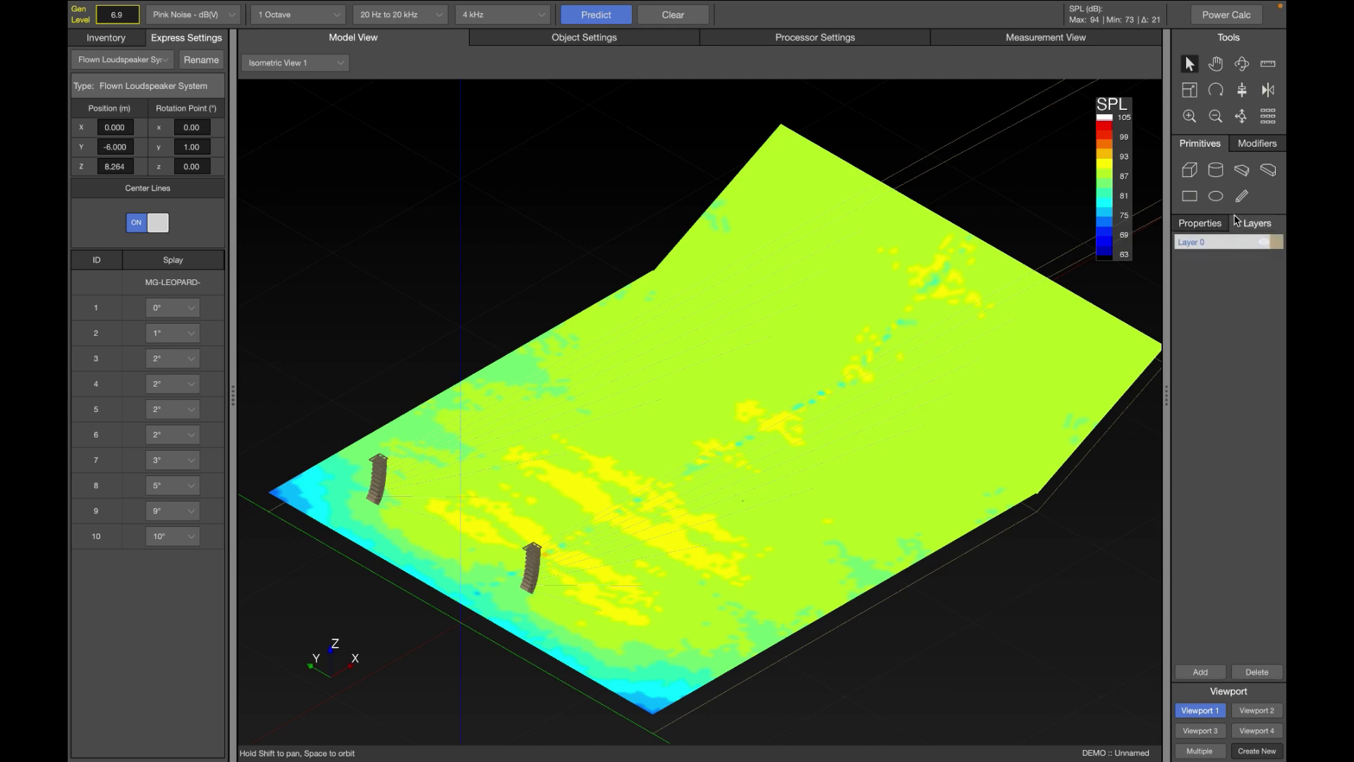
left_click(1203, 673)
left_click(1203, 673)
left_click(1203, 673)
left_click(1203, 673)
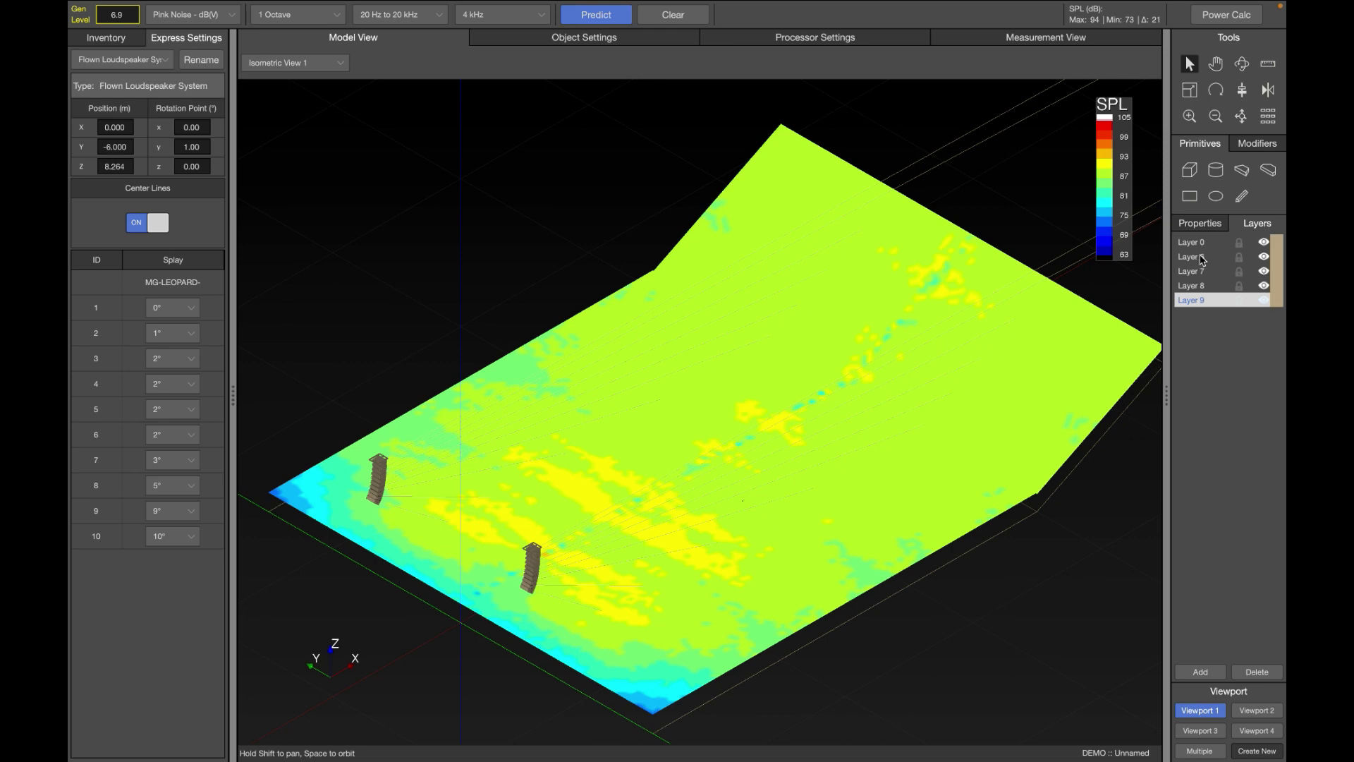
- Rename the first newly added layer, directly below Layer 0, as LEOPARD
double_click(1195, 258)
type("LEOPARD")
key("Return")
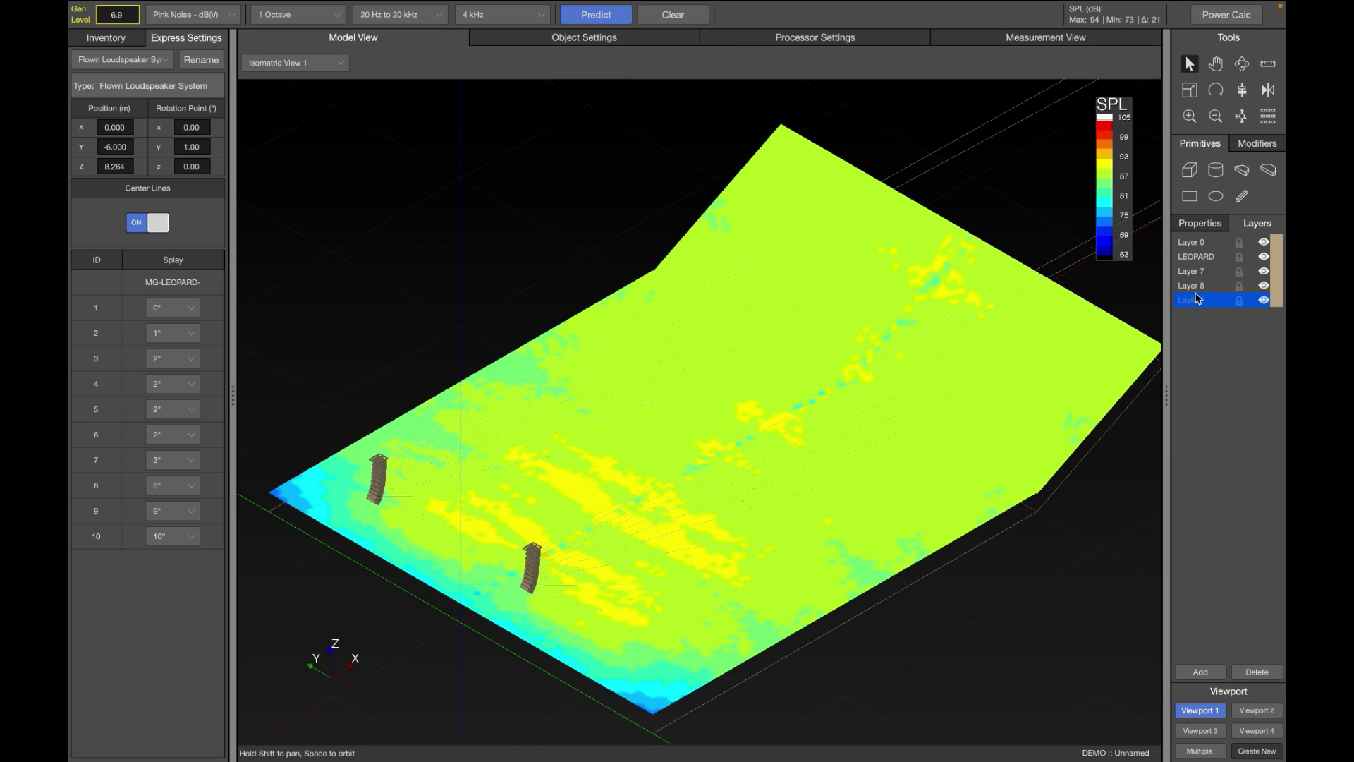
right_click(533, 212)
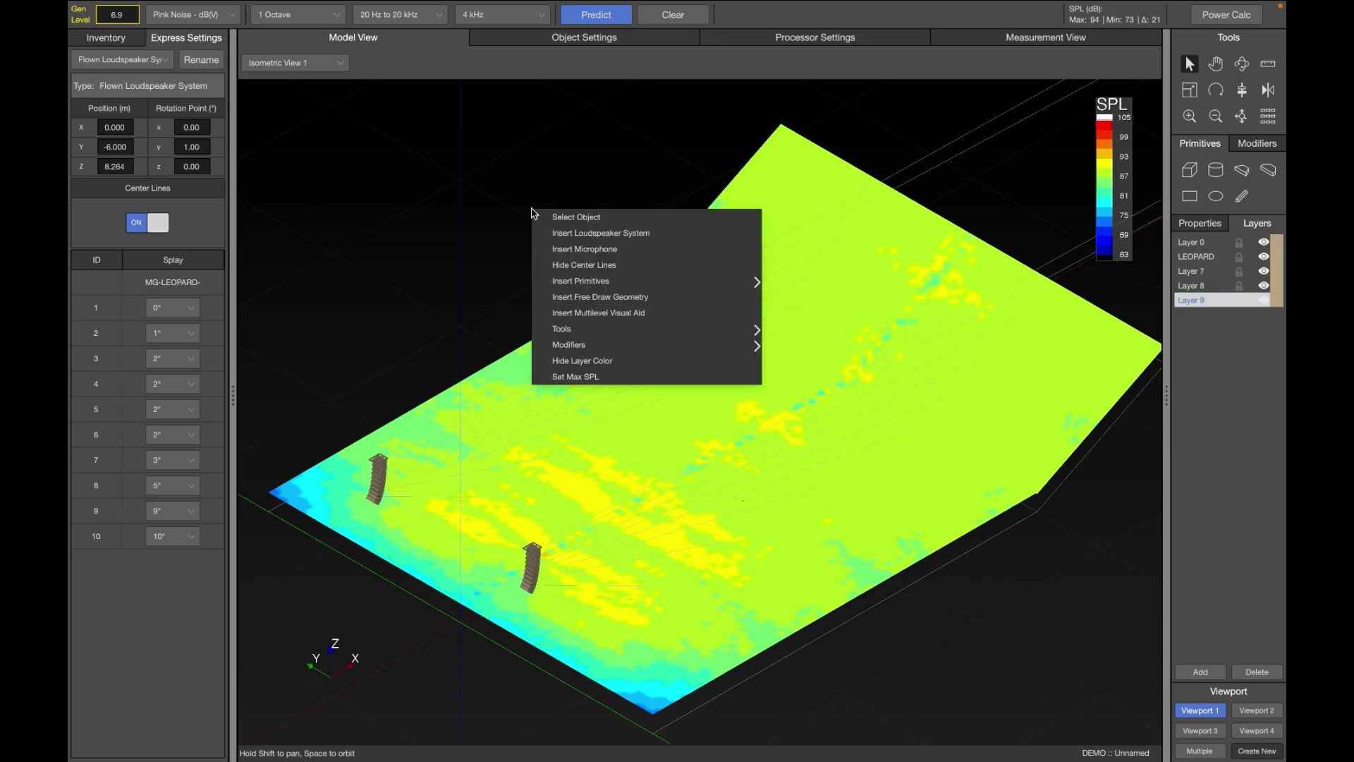
left_click(559, 250)
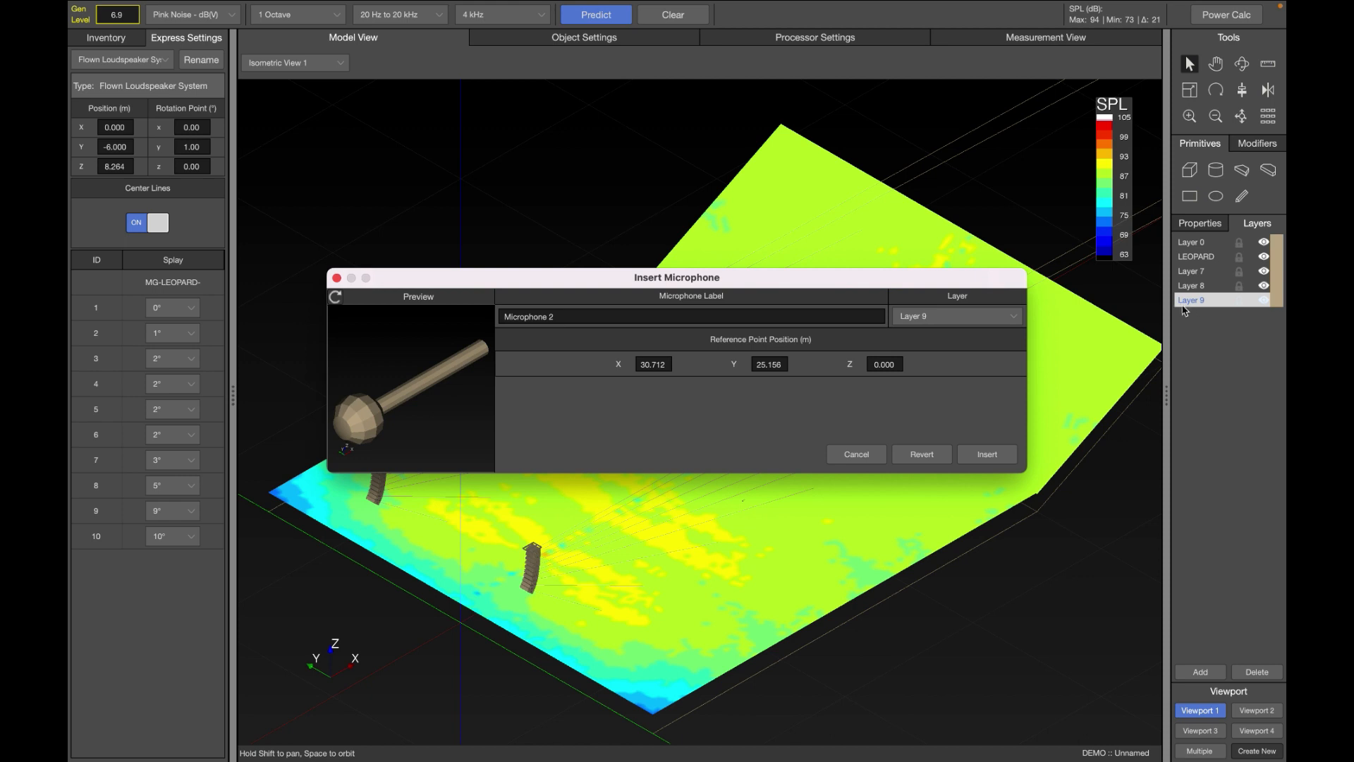
left_click(1007, 322)
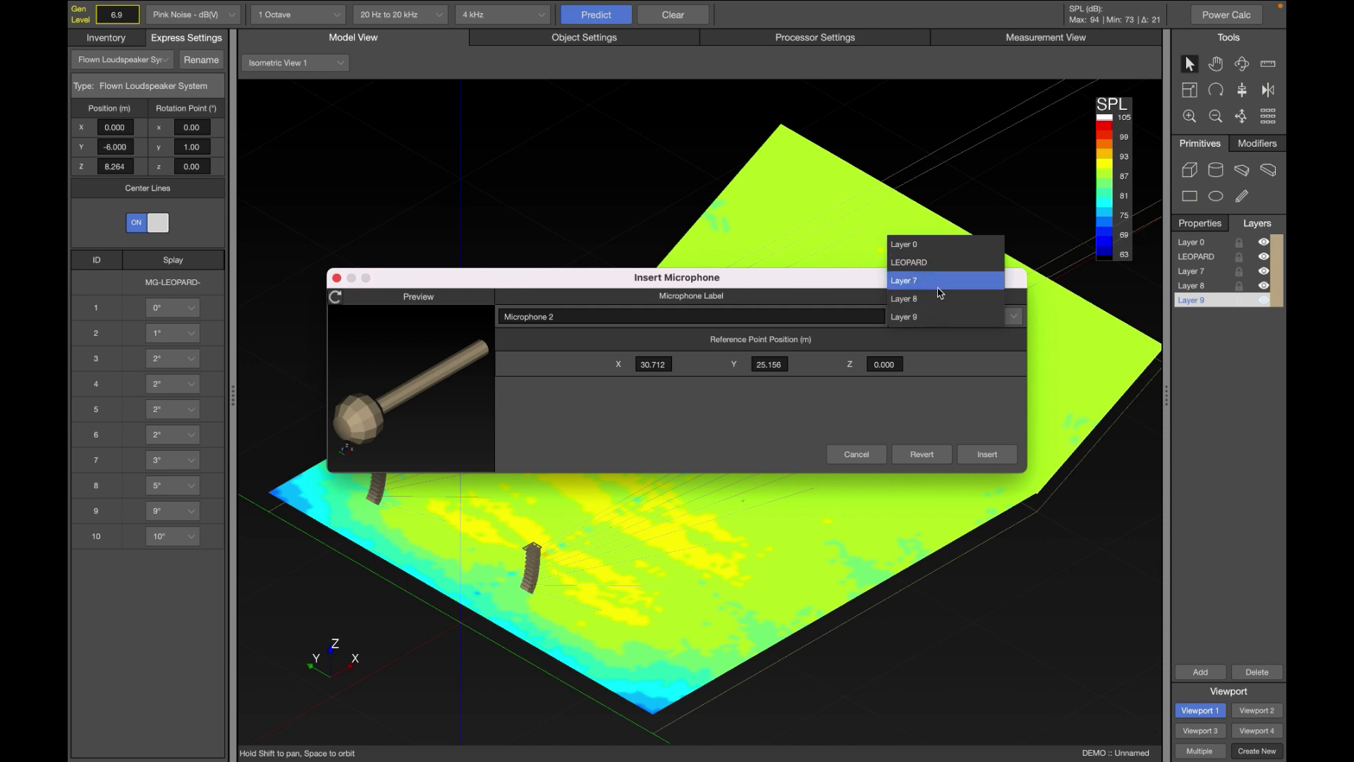
left_click(859, 462)
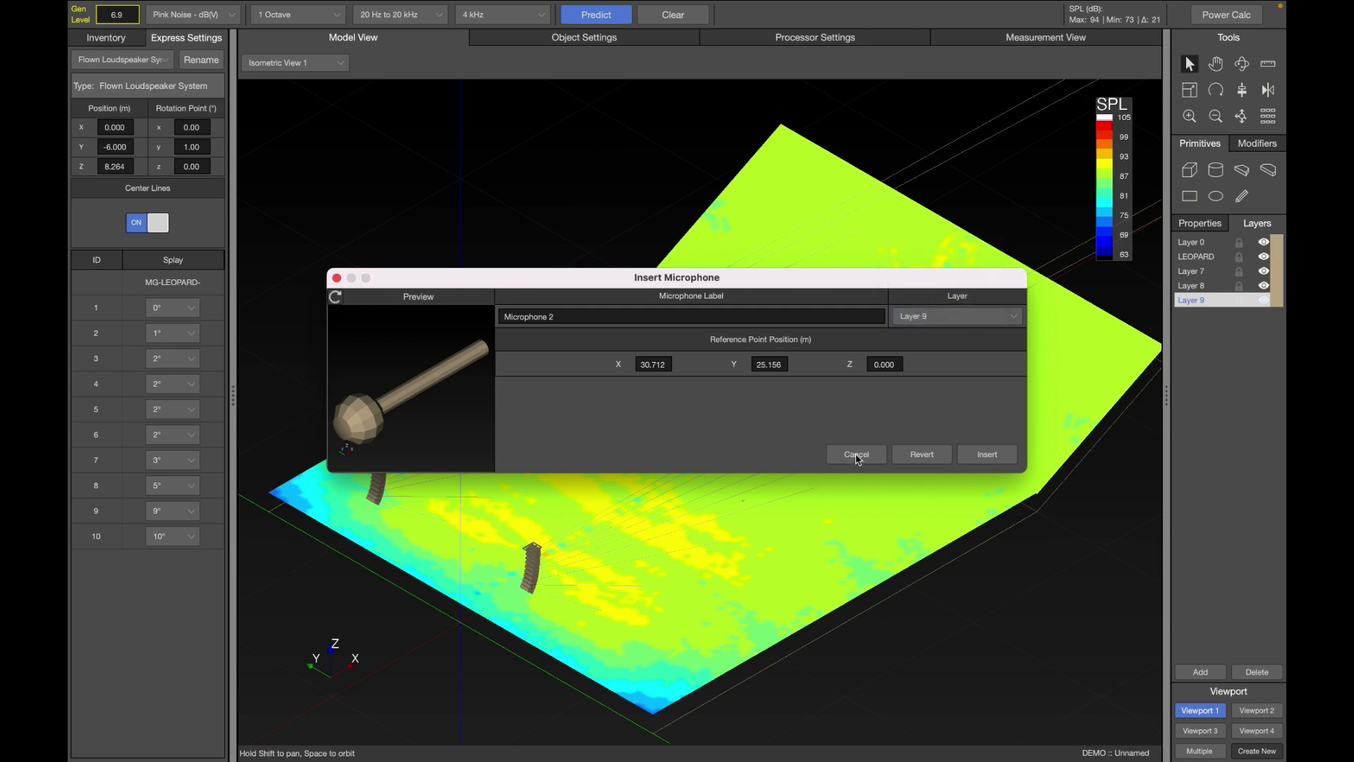
left_click(857, 456)
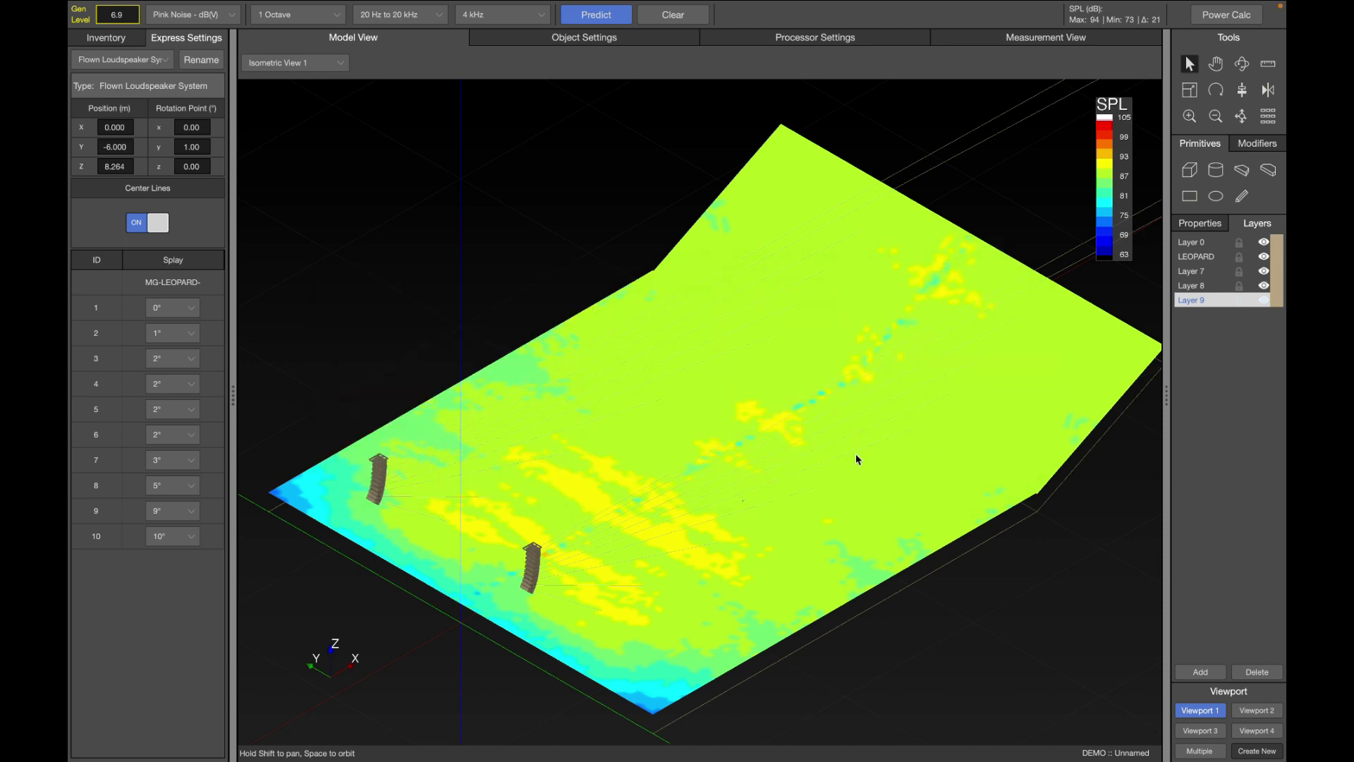
- Make Layer 0 the active layer and try out marking Layers 7, 8 and 9 in Layer Management
left_click(1192, 244)
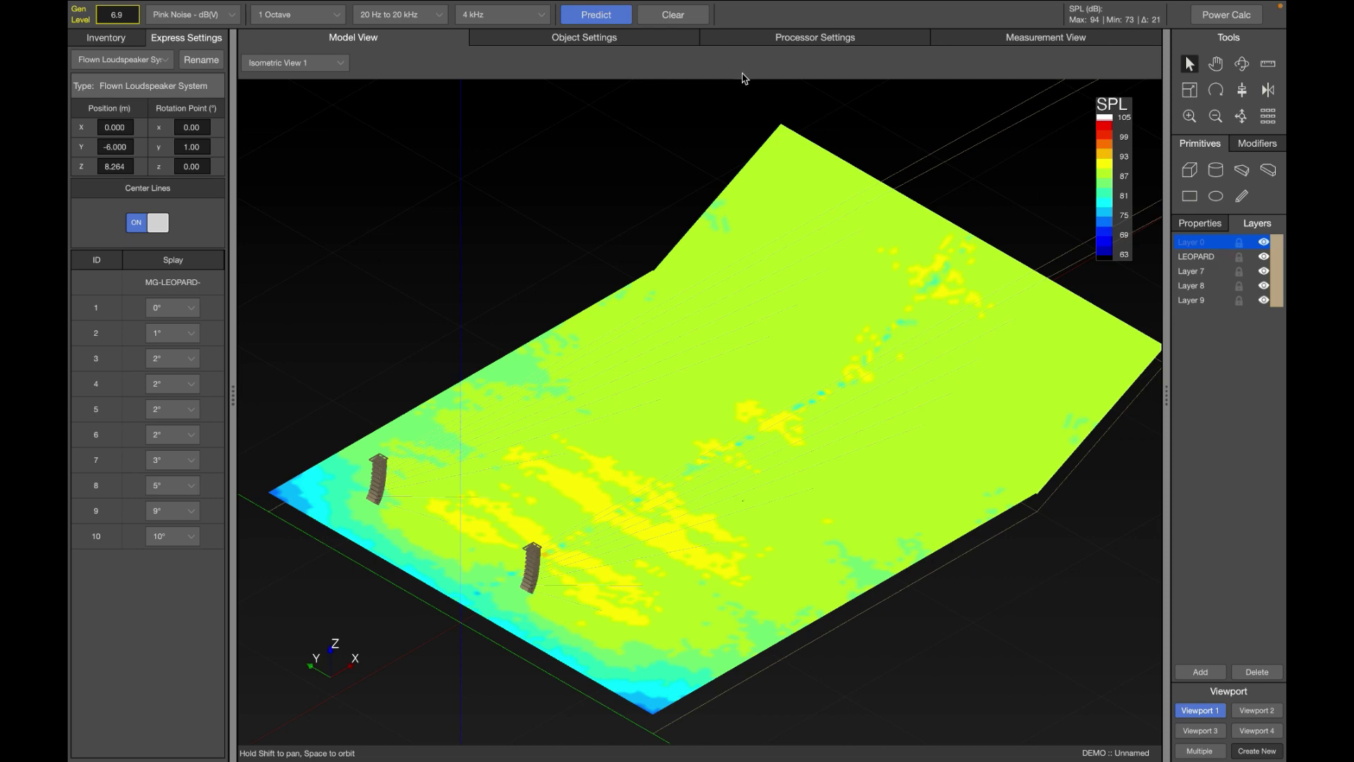
mouse_move(405, 6)
left_click(314, 8)
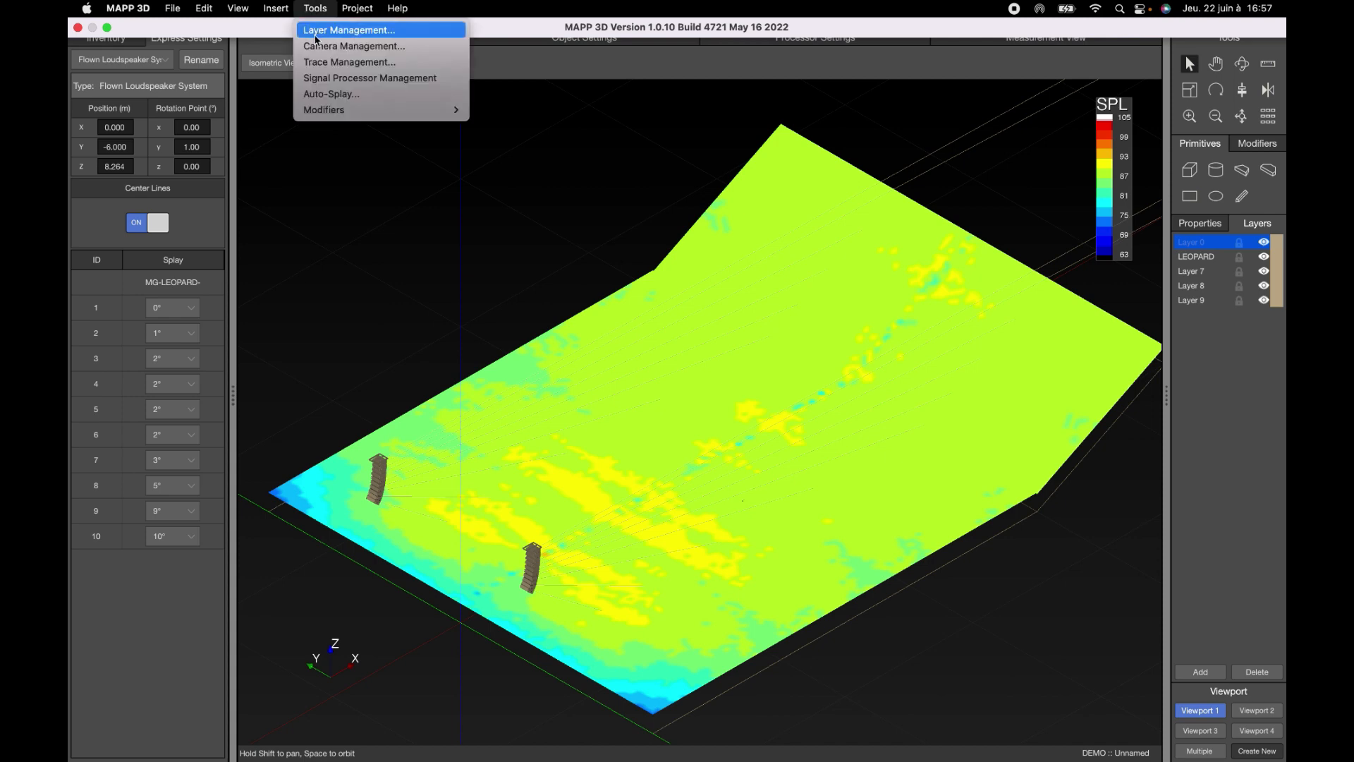
left_click(321, 32)
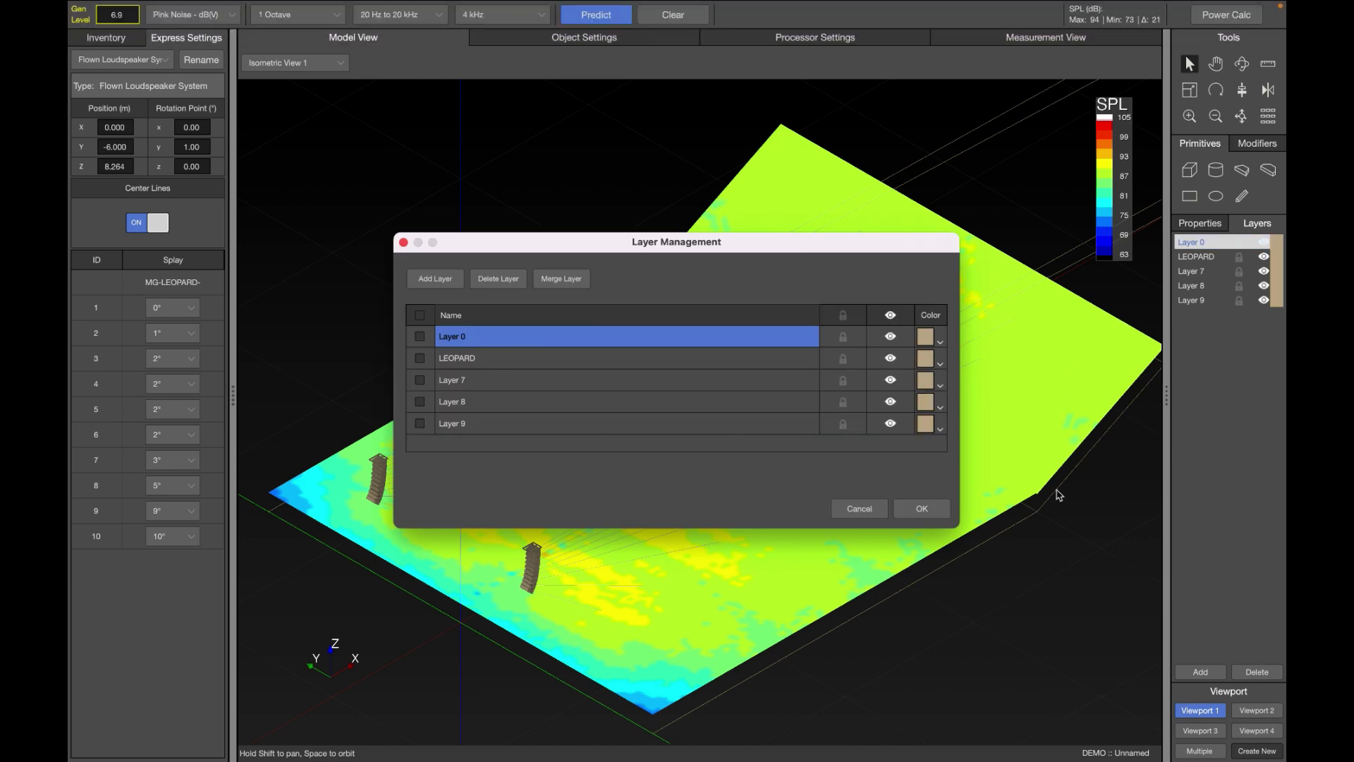
left_click(420, 381)
left_click(420, 402)
left_click(420, 381)
left_click(420, 402)
left_click(420, 424)
left_click(922, 510)
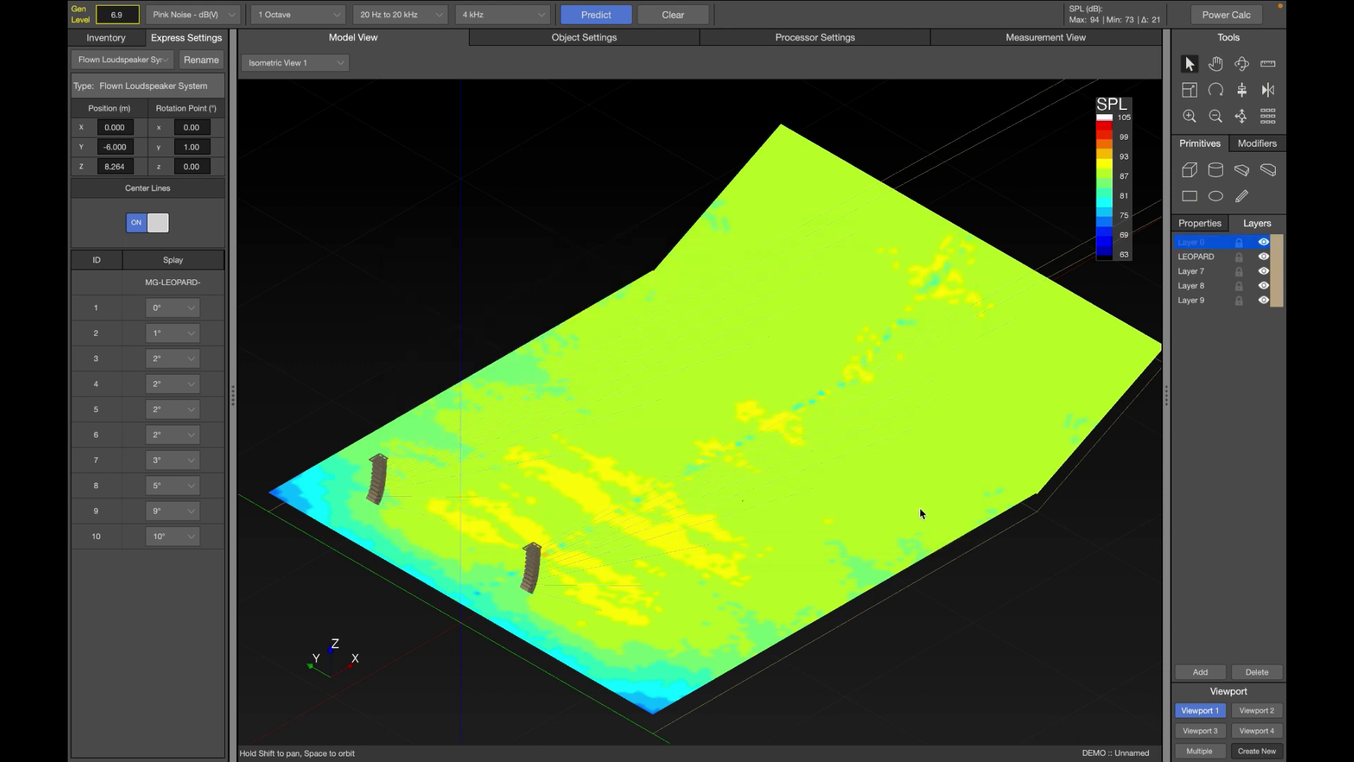
- Assign the flown loudspeaker array at Y 6 m to the LEOPARD layer in its object settings
left_click(381, 473)
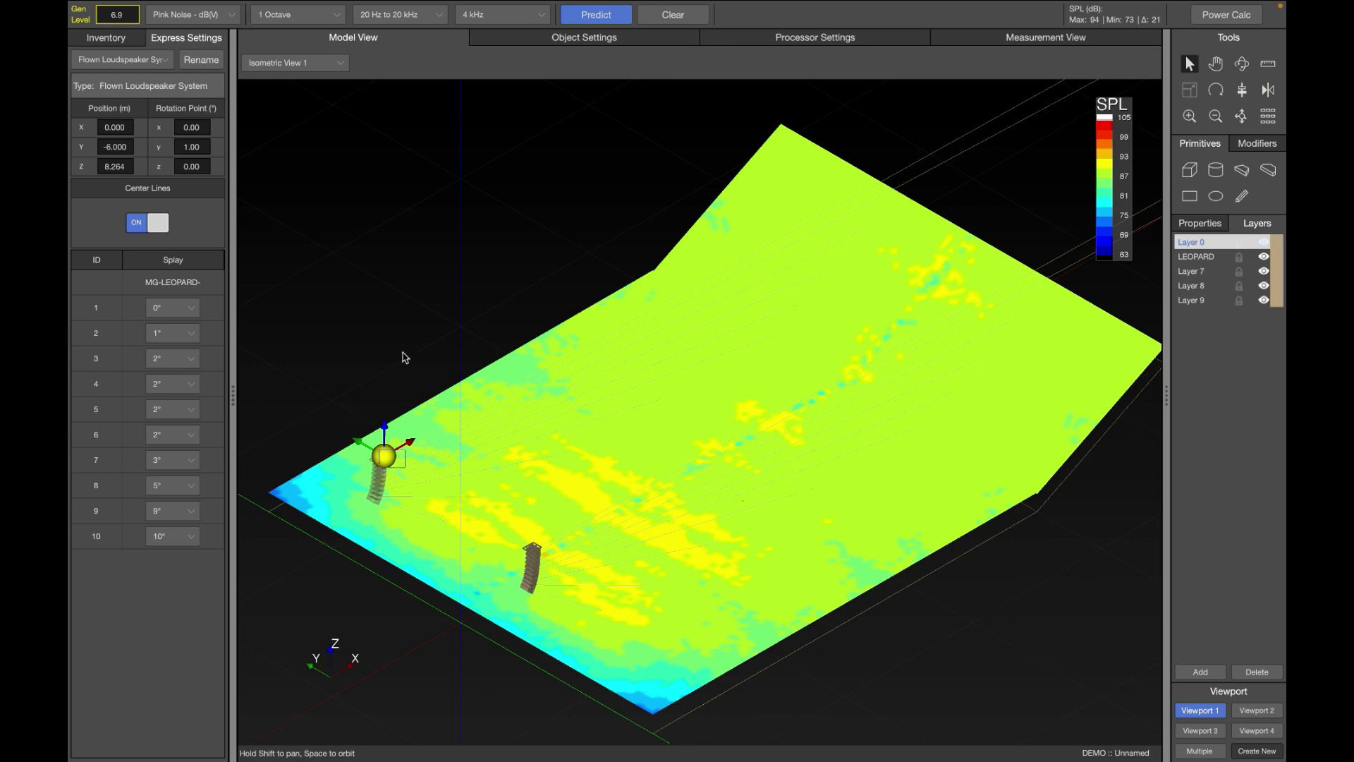
left_click_drag(379, 468, 544, 41)
left_click(548, 38)
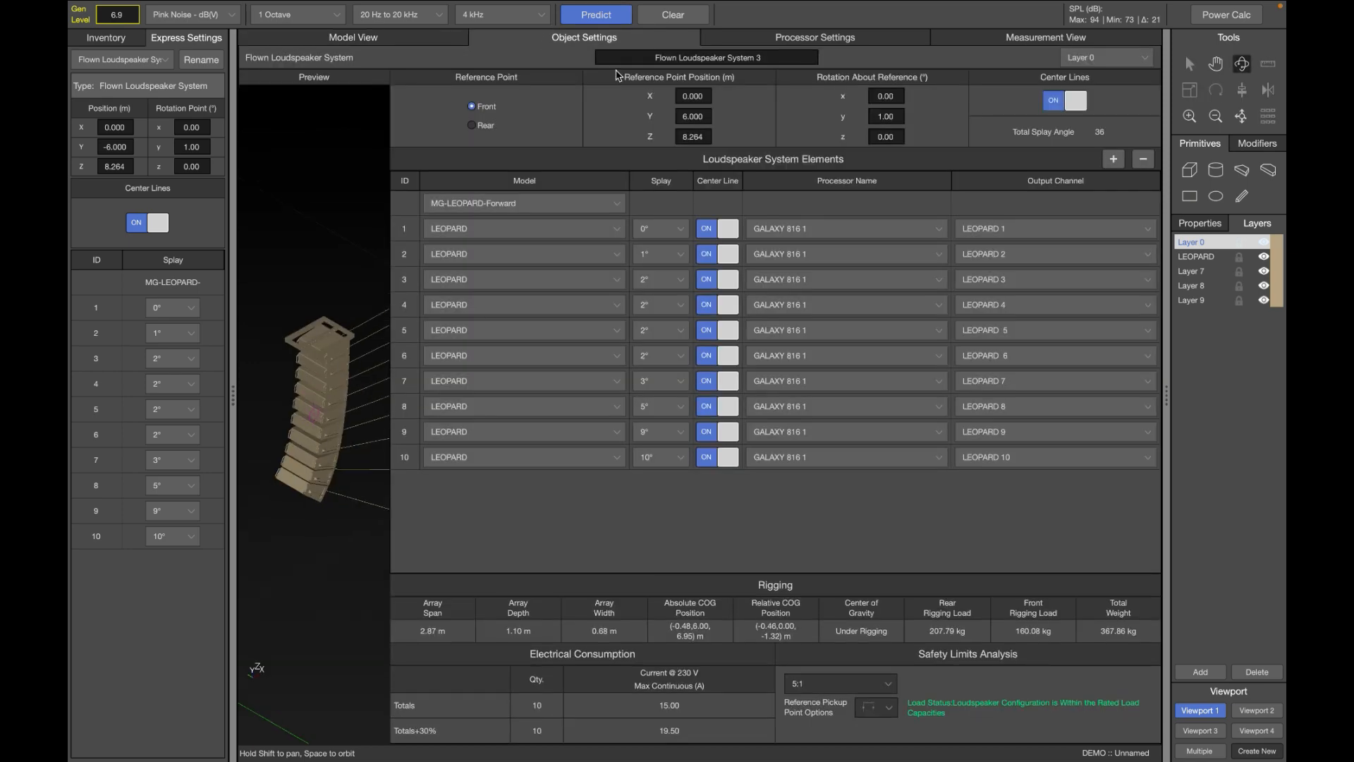
left_click(1111, 62)
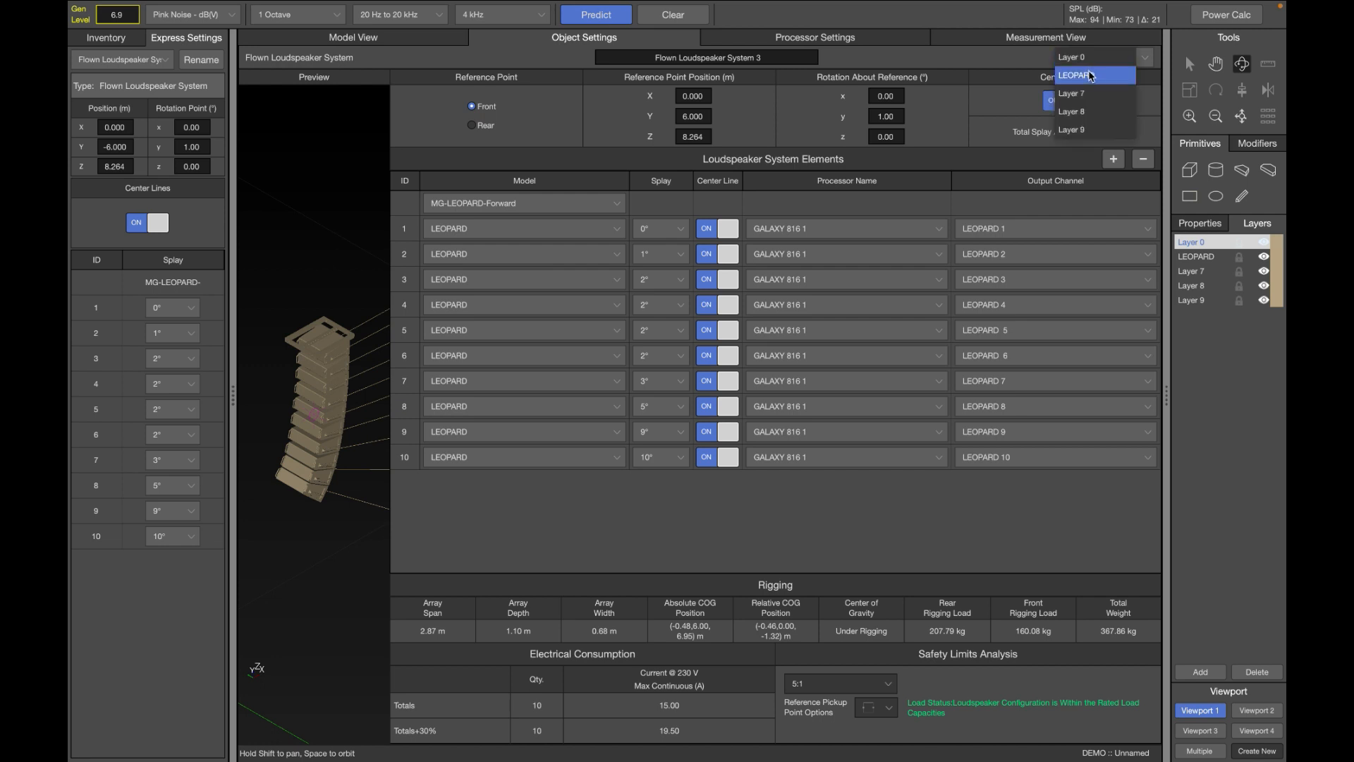
left_click(1090, 76)
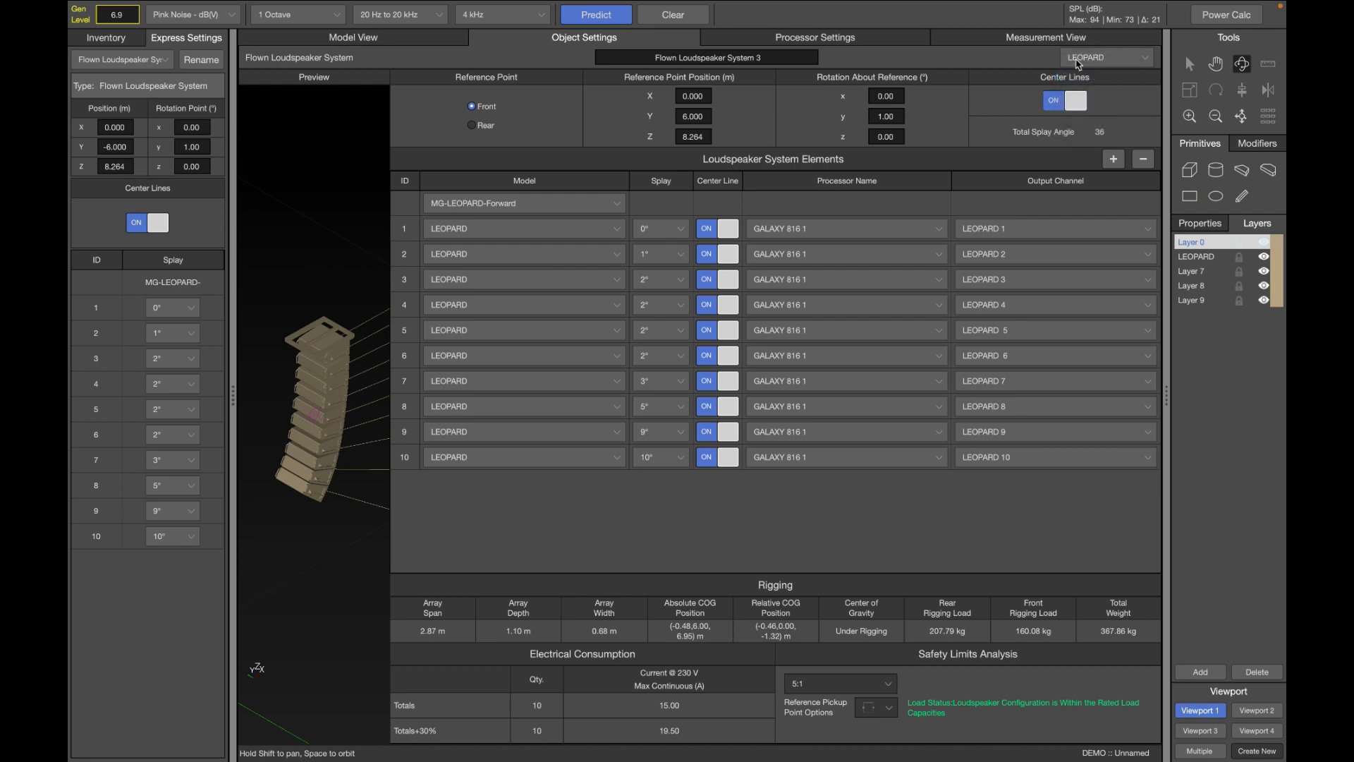
left_click(393, 36)
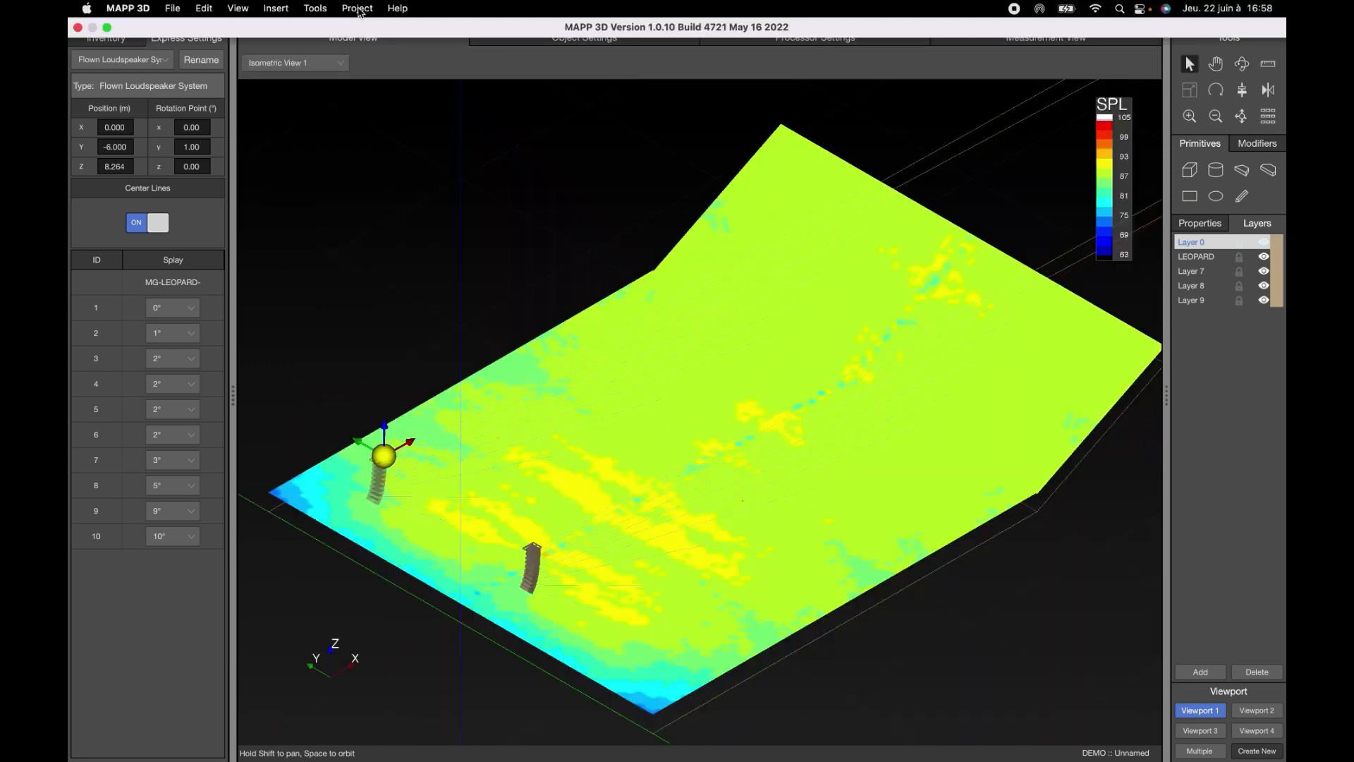
- Set the LEOPARD layer's color to bright green in Layer Management
left_click(319, 9)
left_click(331, 31)
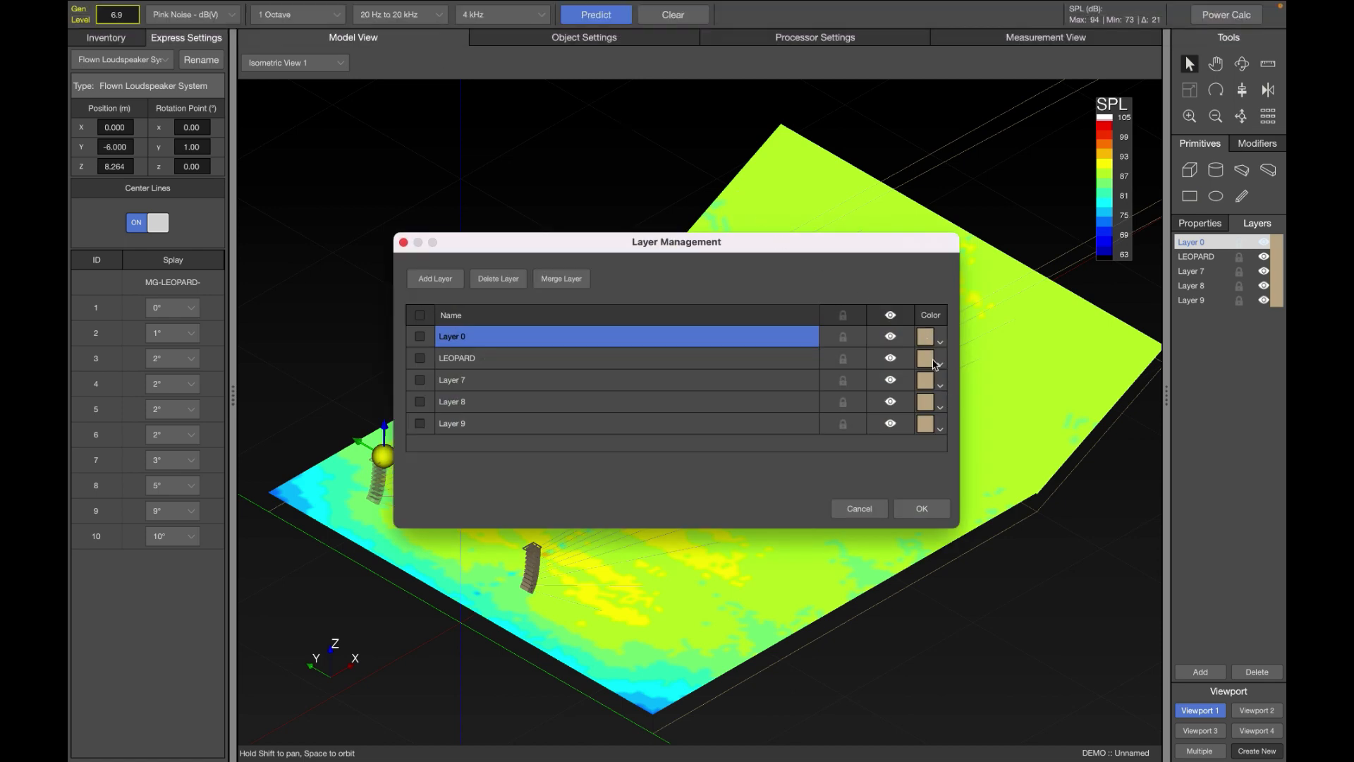
left_click(938, 362)
left_click(926, 421)
left_click(919, 507)
left_click_drag(917, 501, 932, 194)
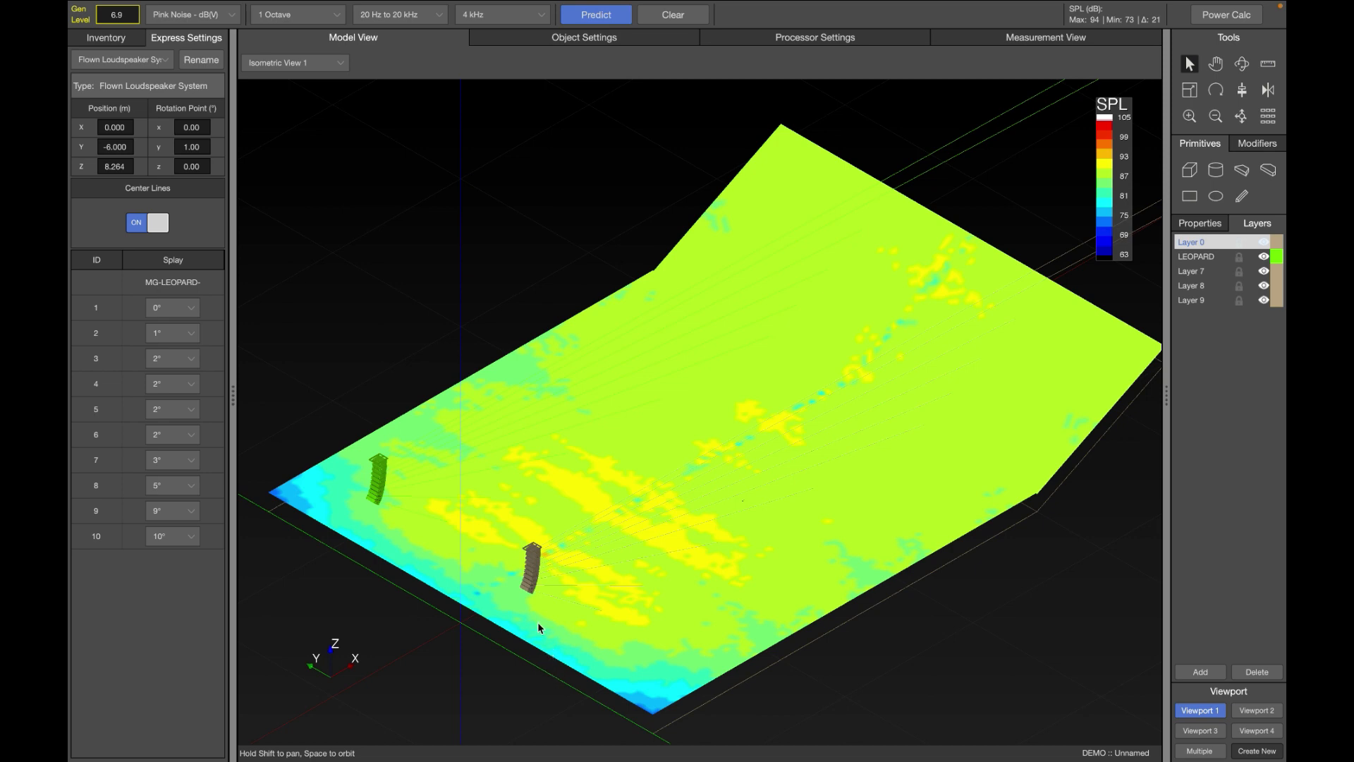
- Hide the LEOPARD layer and show it again
left_click(534, 573)
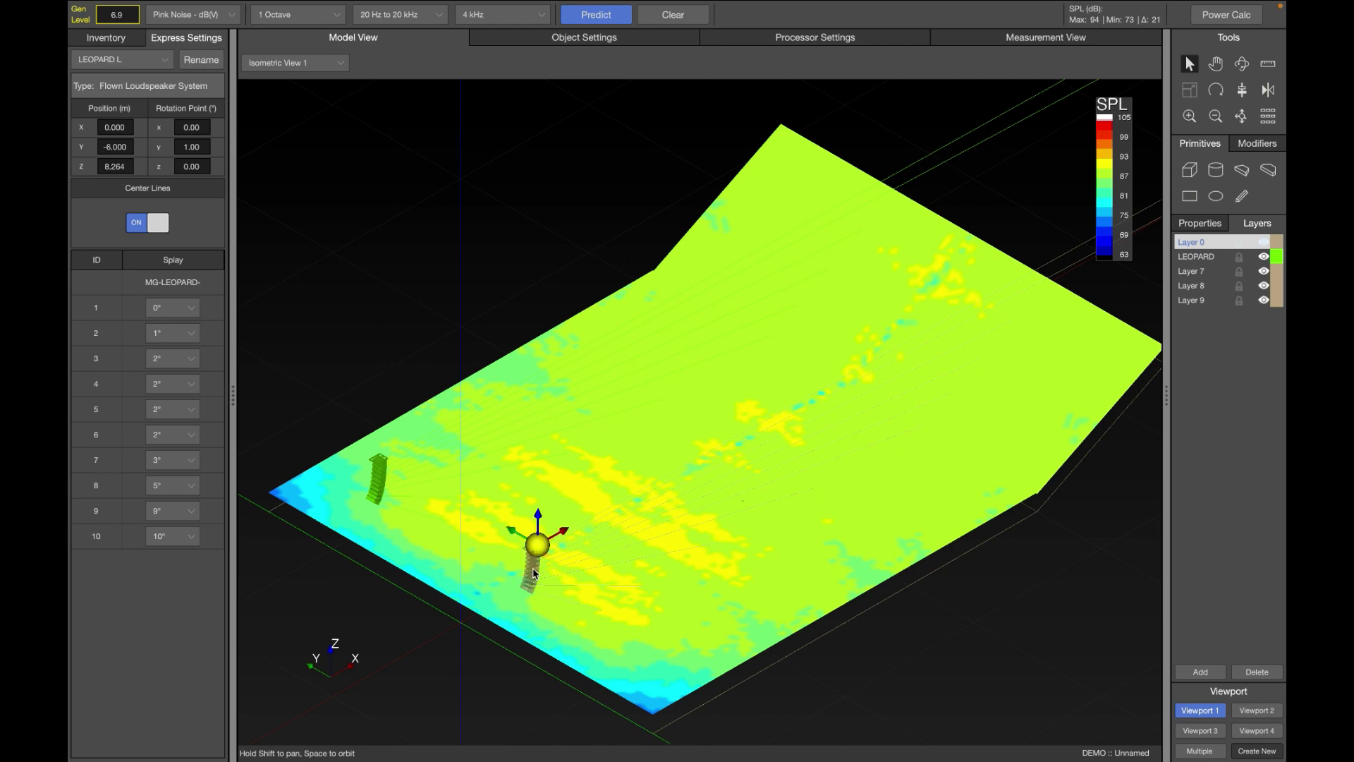
left_click(946, 647)
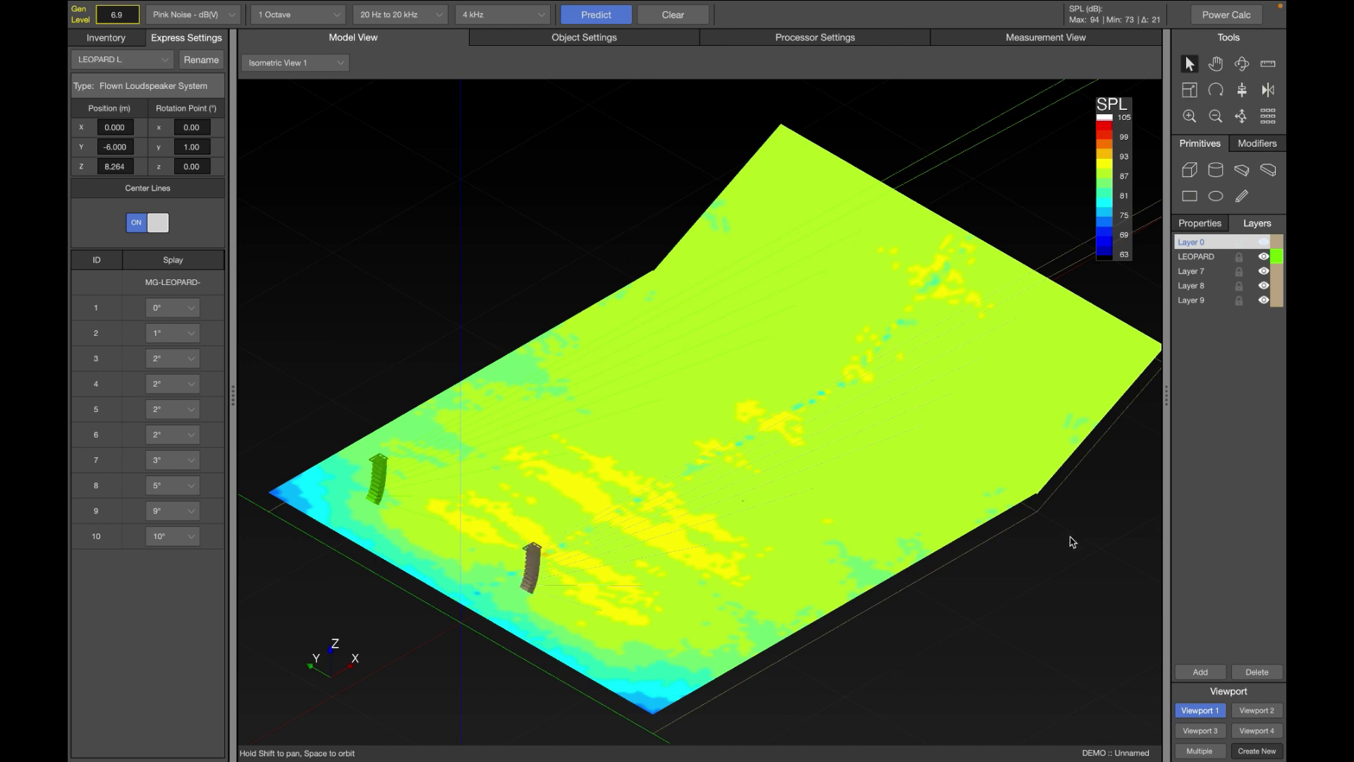
left_click(1264, 257)
left_click(1264, 256)
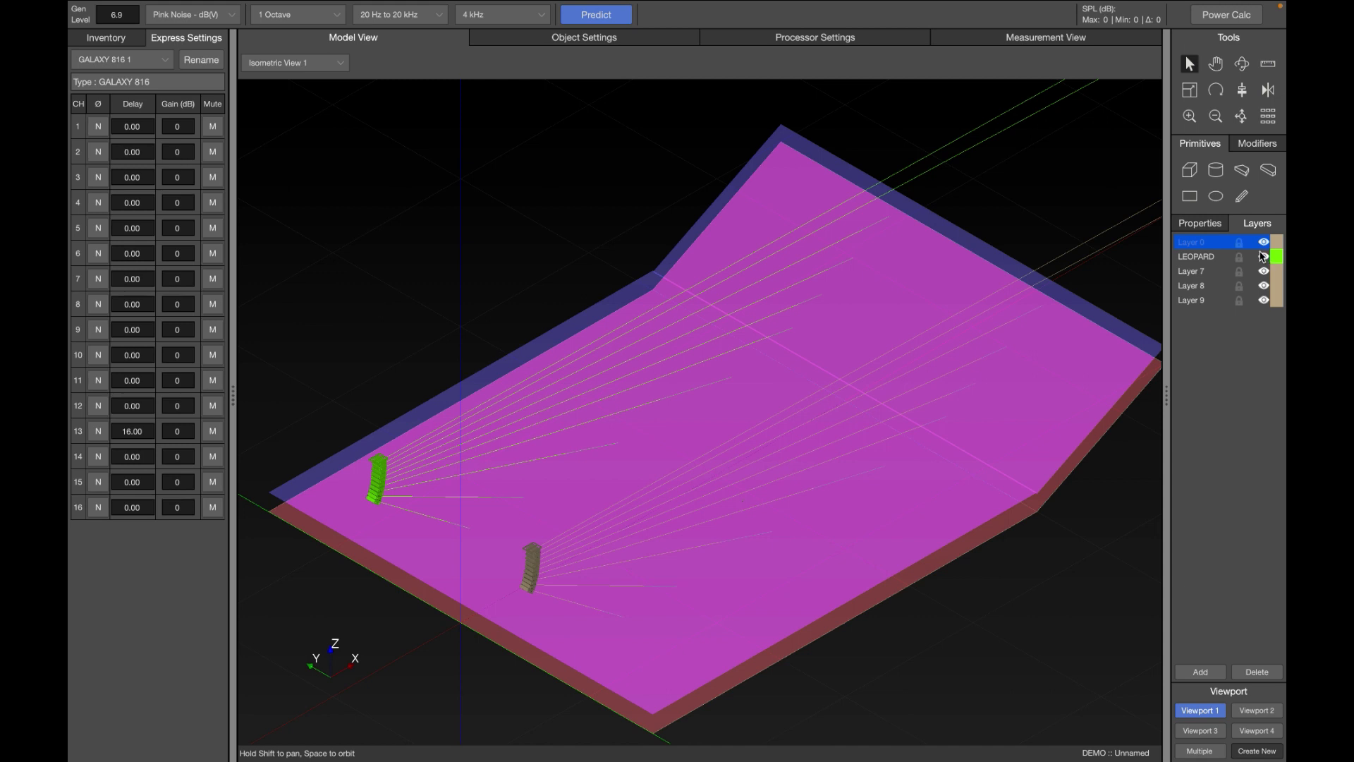
- Assign the LEOPARD L array at Y -6 m to the LEOPARD layer and deselect it in the model
left_click(534, 561)
left_click(534, 561)
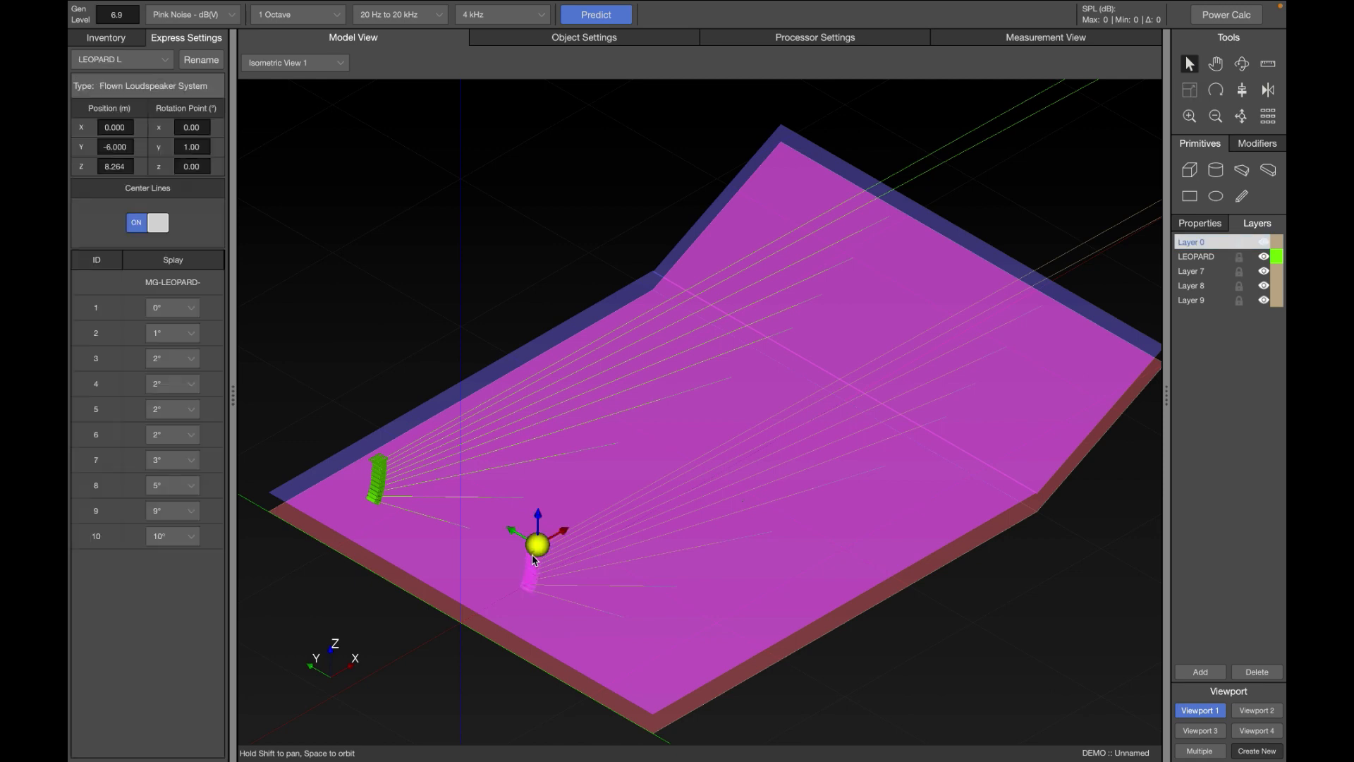
left_click(577, 47)
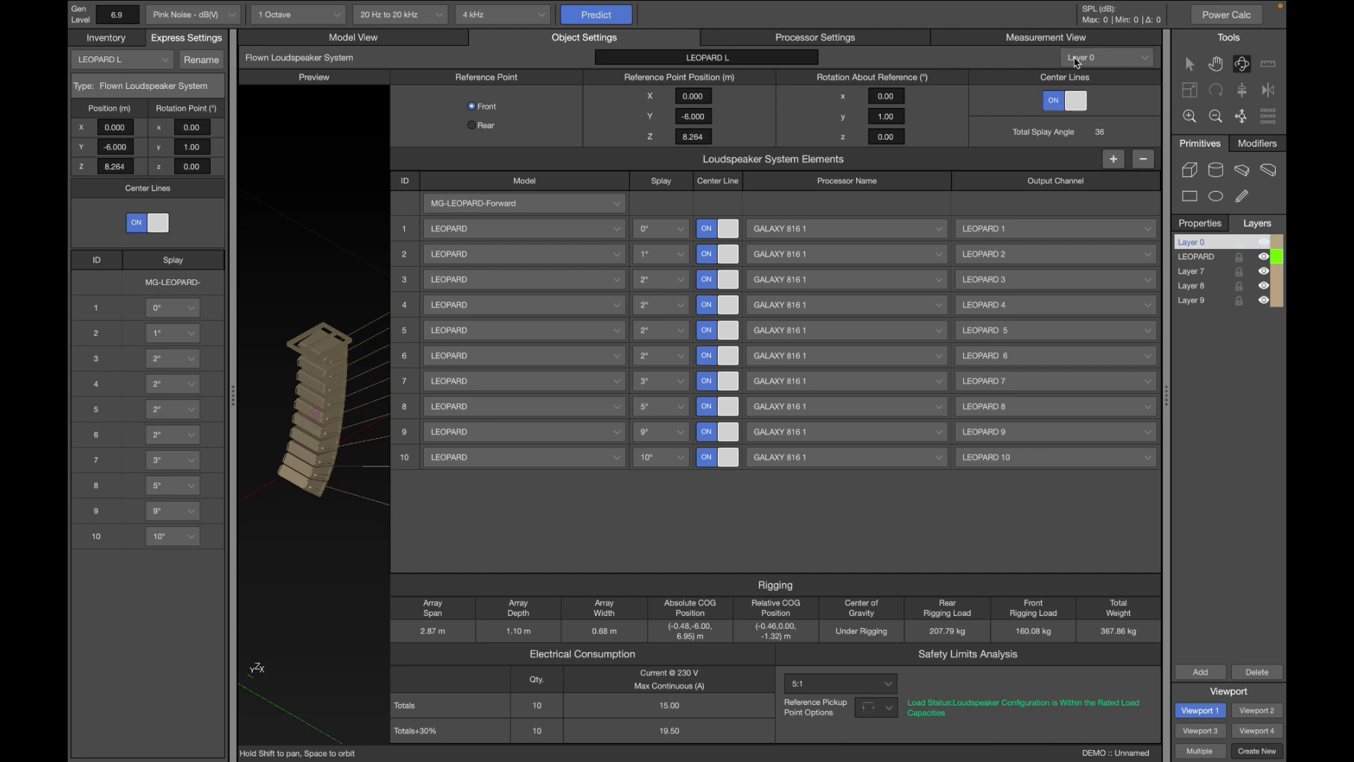
left_click(1115, 59)
left_click(1112, 76)
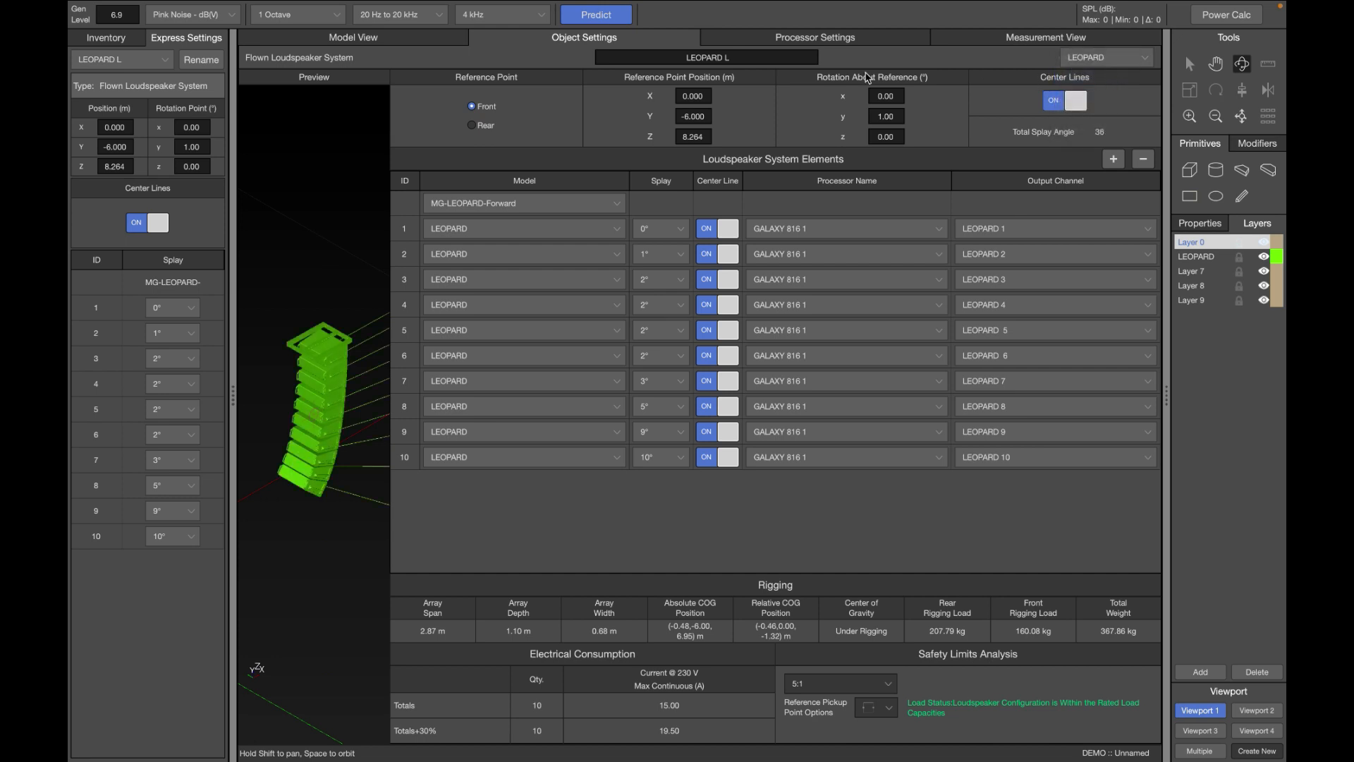
left_click(345, 40)
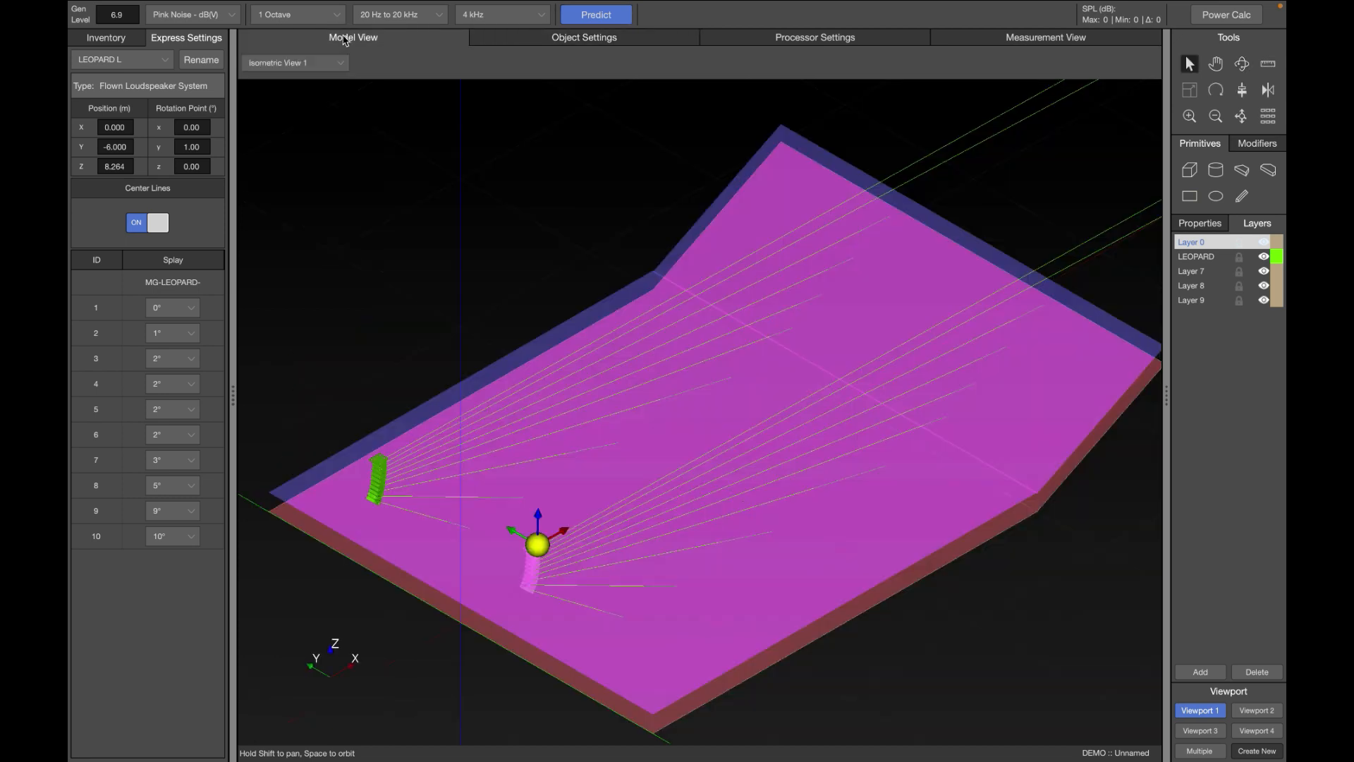
left_click(394, 175)
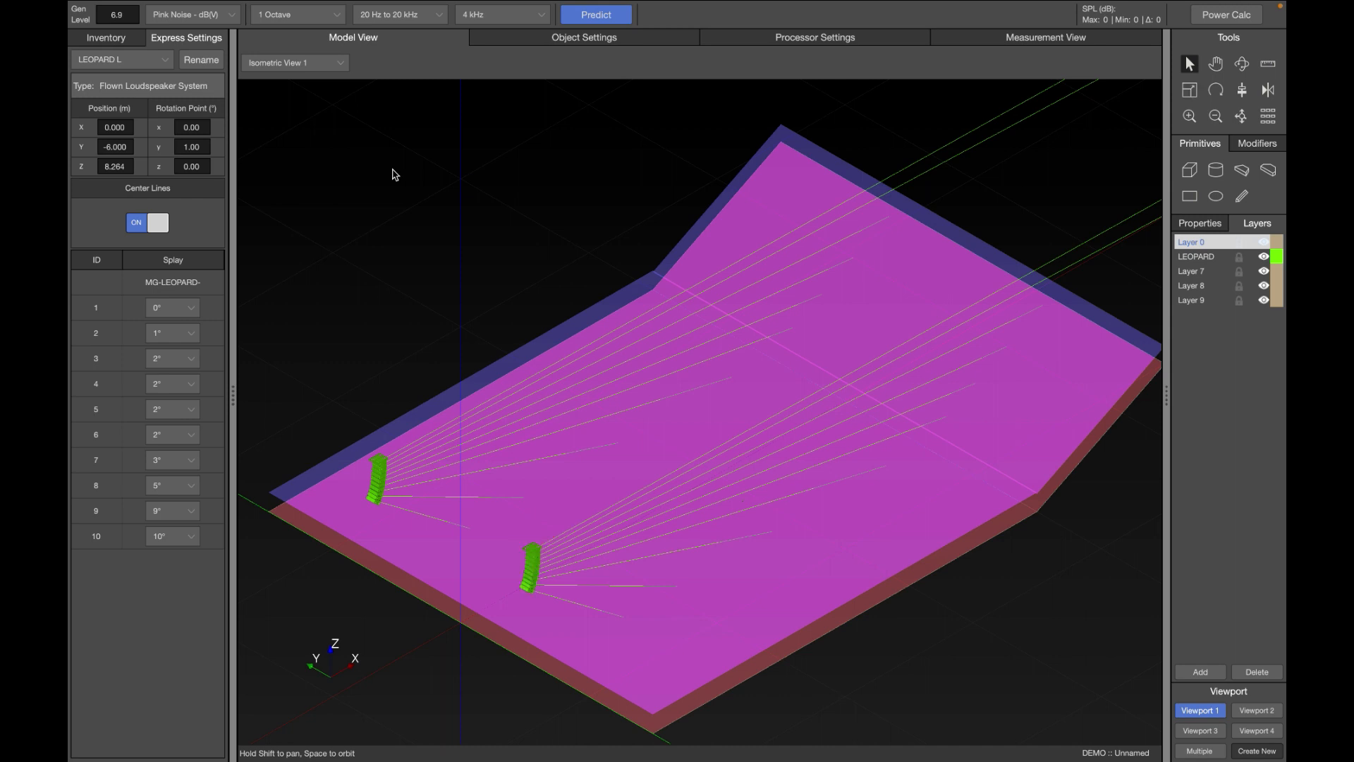